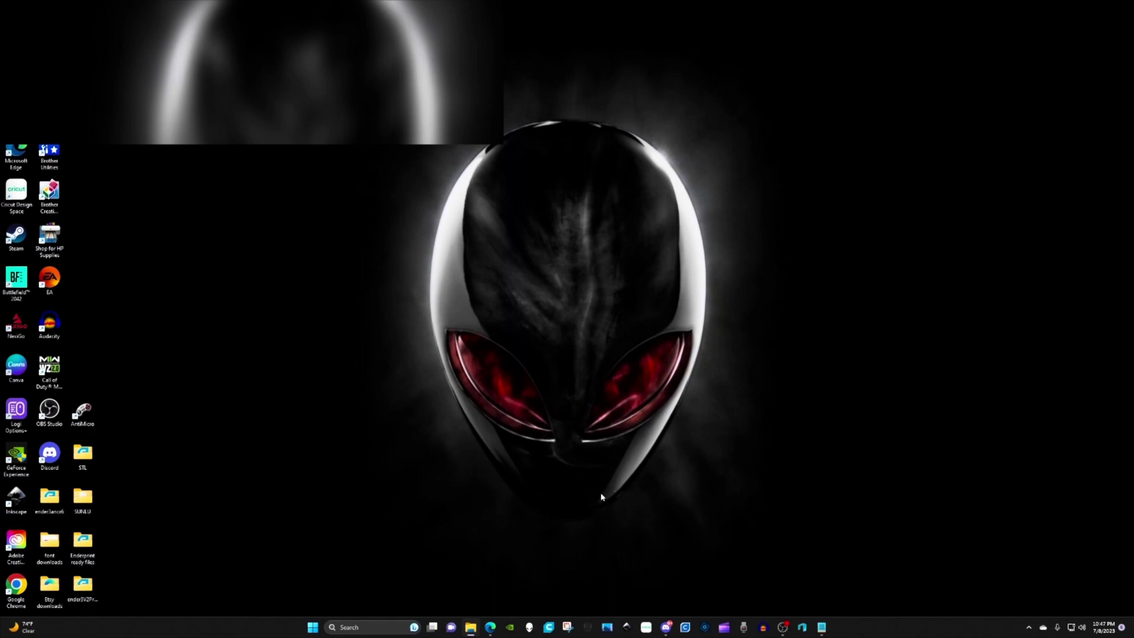
- Search Google for antimicro and open its SourceForge download page showing the 2.24 release files
left_click(490, 626)
left_click(572, 412)
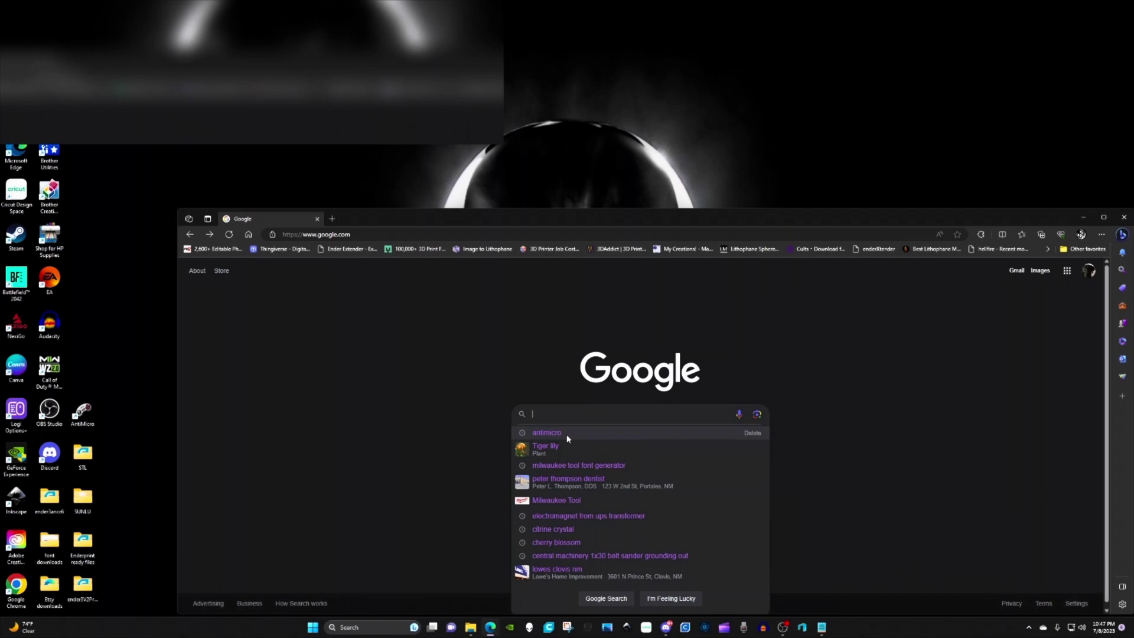
left_click(567, 438)
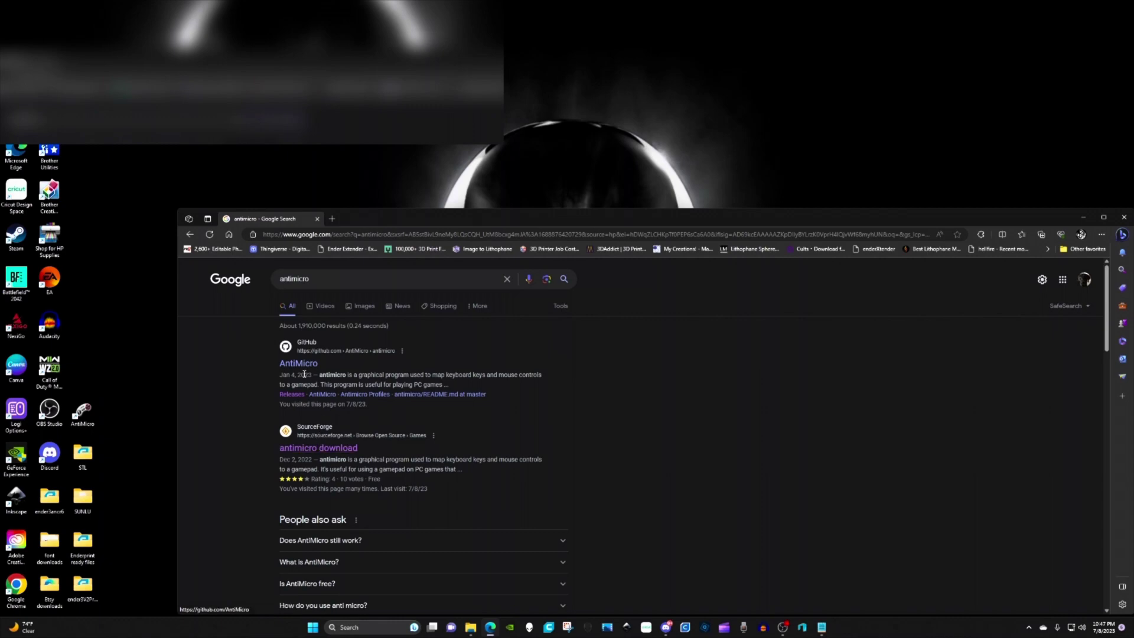
left_click(316, 450)
scroll(590, 496, "down", 3)
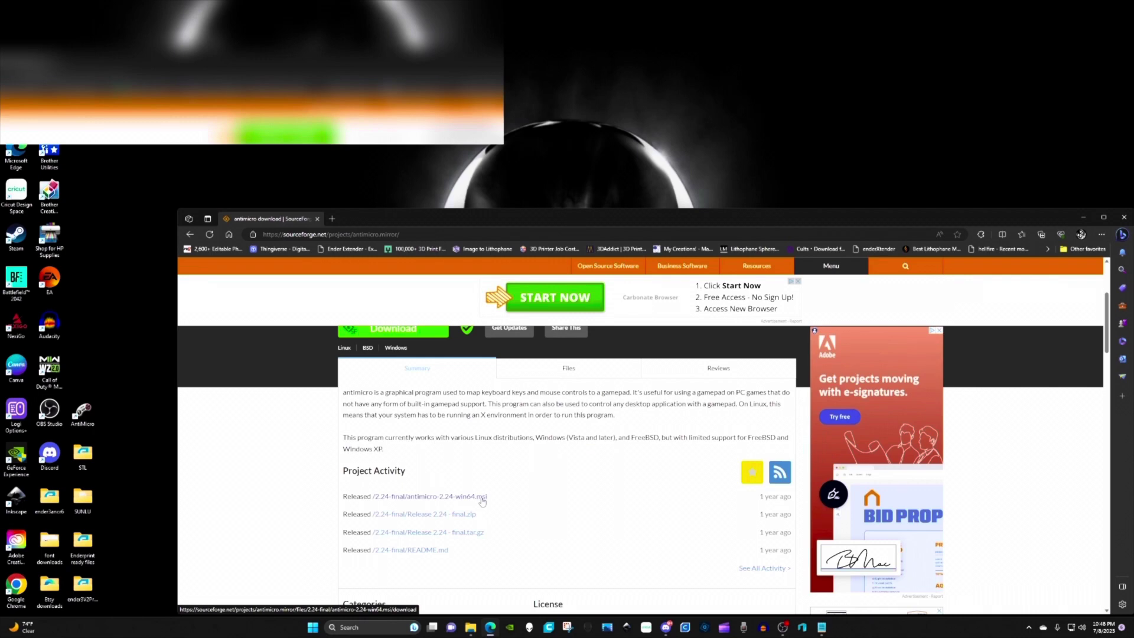
- Download the antimicro-2.24-win64.msi installer from SourceForge, then minimize Edge to the desktop
left_click(482, 502)
left_click(1083, 216)
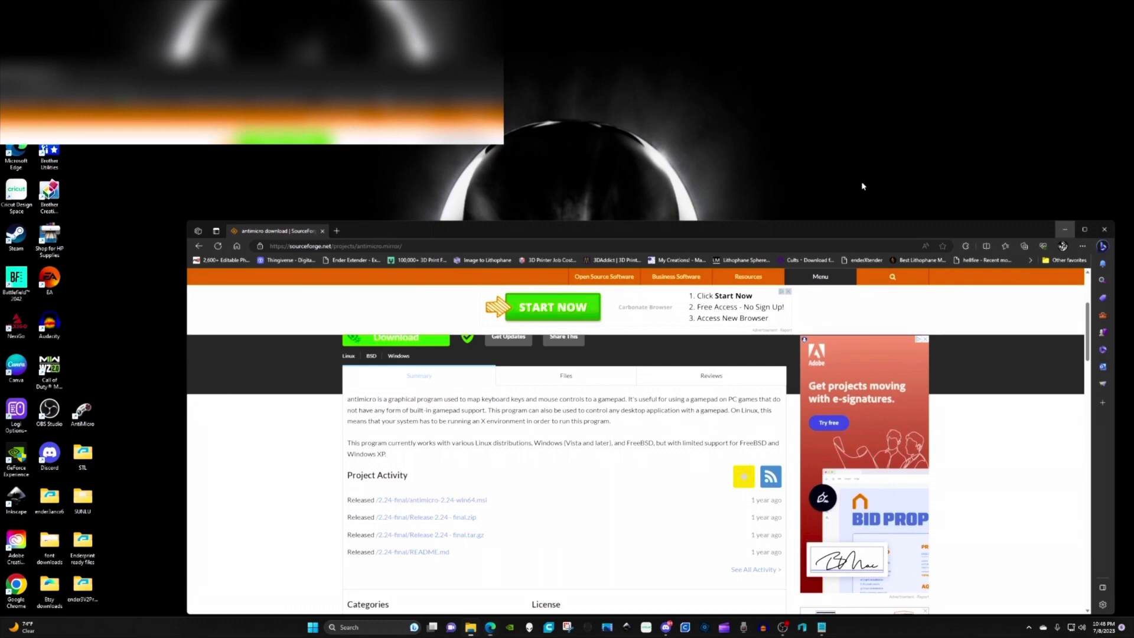
left_click(490, 626)
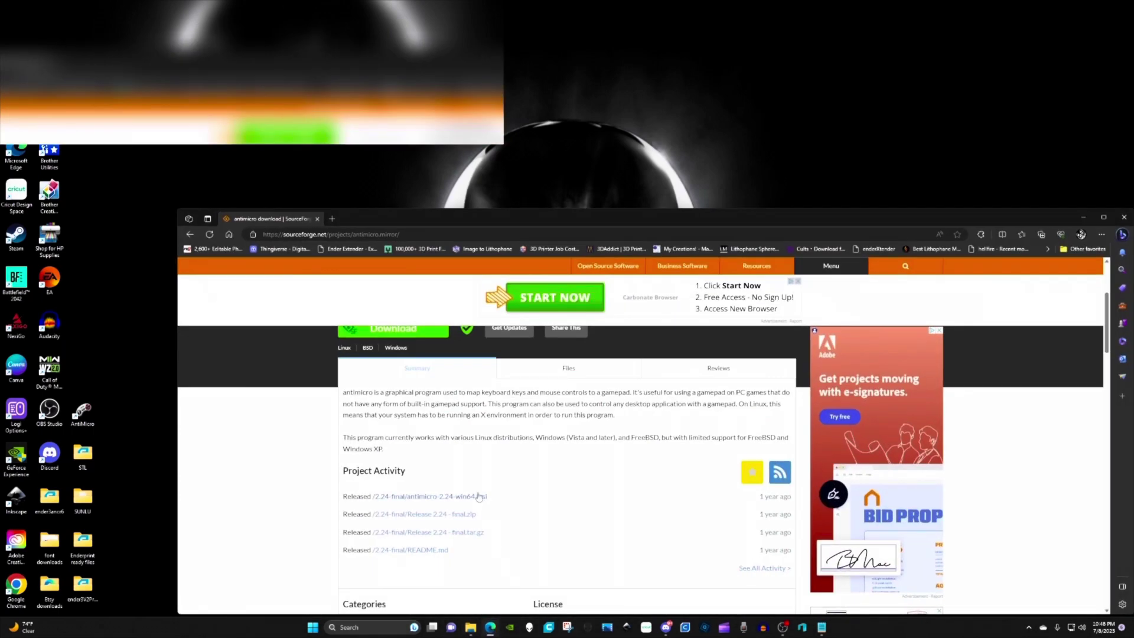
left_click(479, 497)
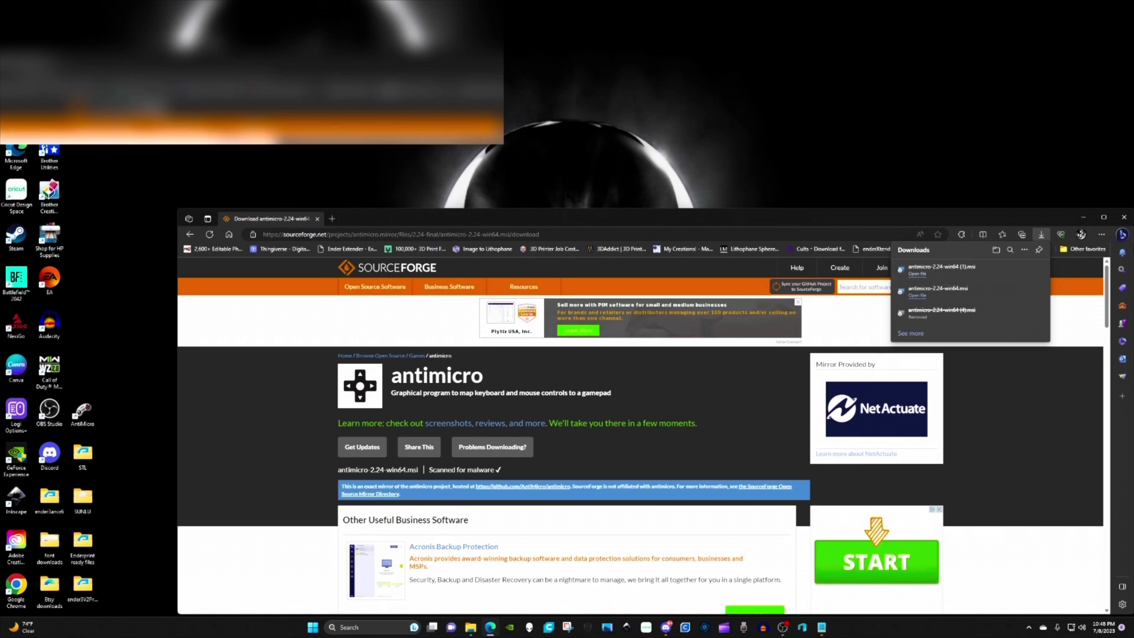
left_click(1085, 217)
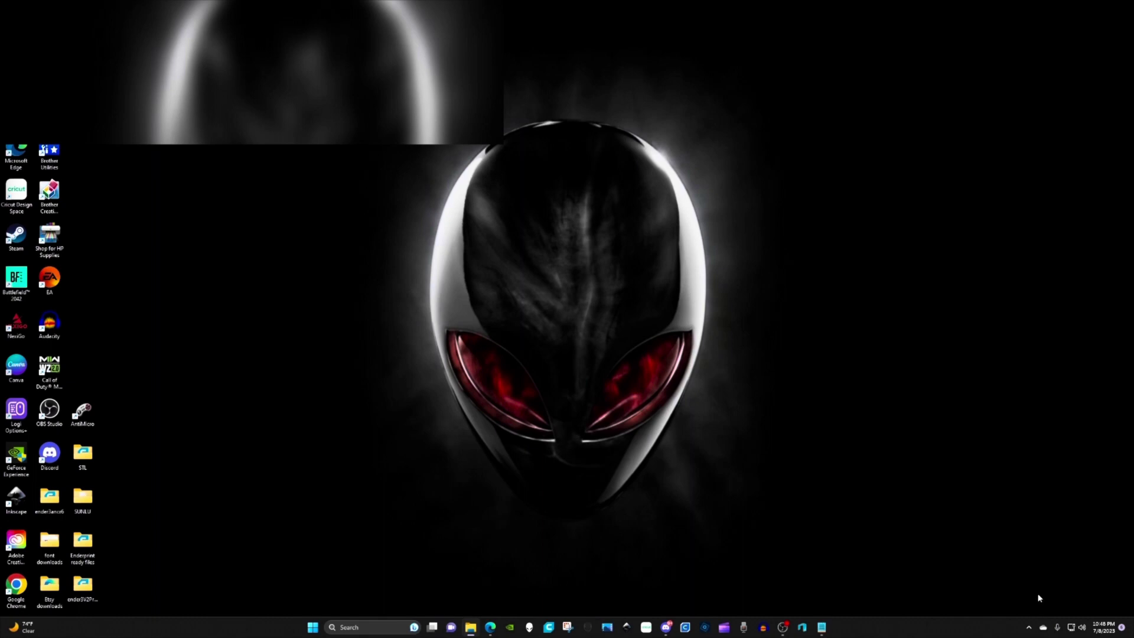
- Open Bluetooth & devices settings from the tray and confirm the Xbox Wireless Controller is connected
left_click(1029, 627)
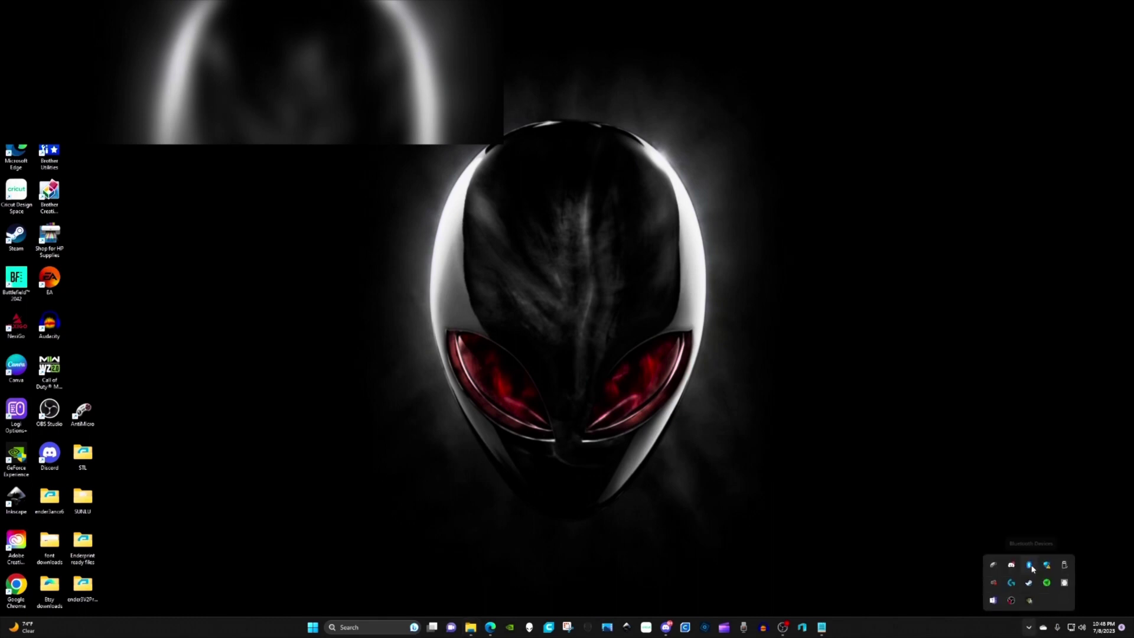
right_click(1029, 565)
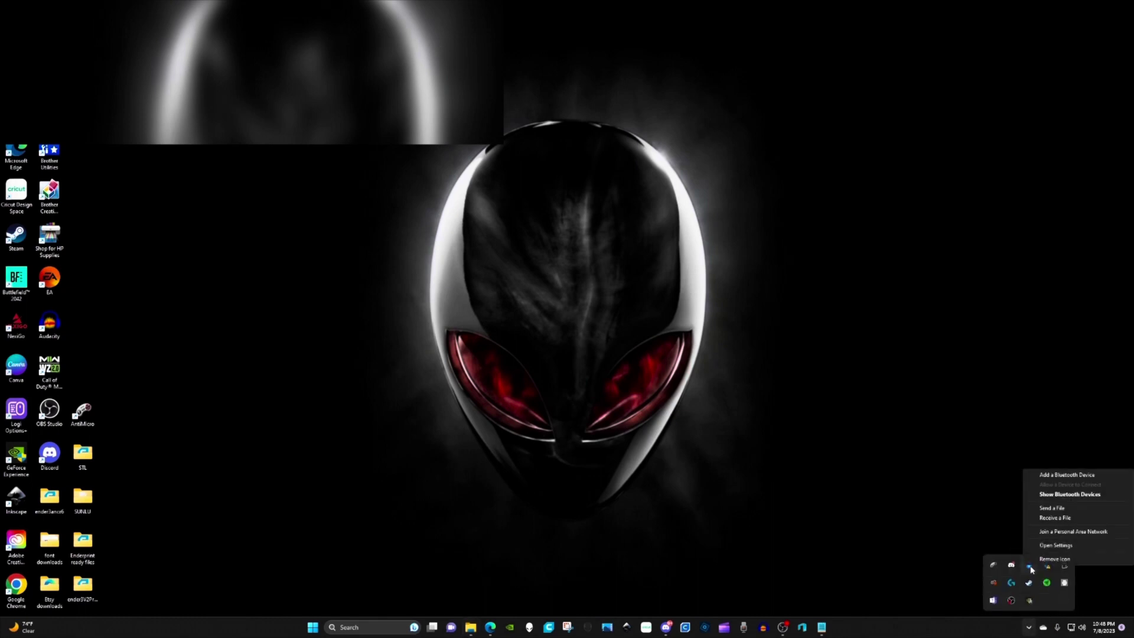
left_click(1069, 493)
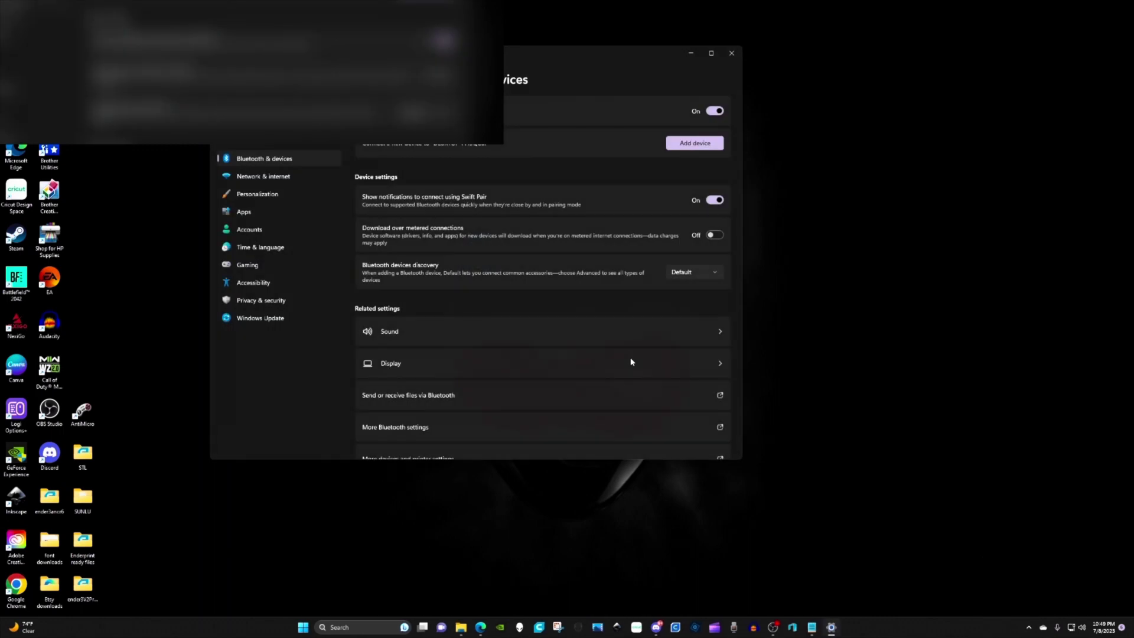
left_click(698, 144)
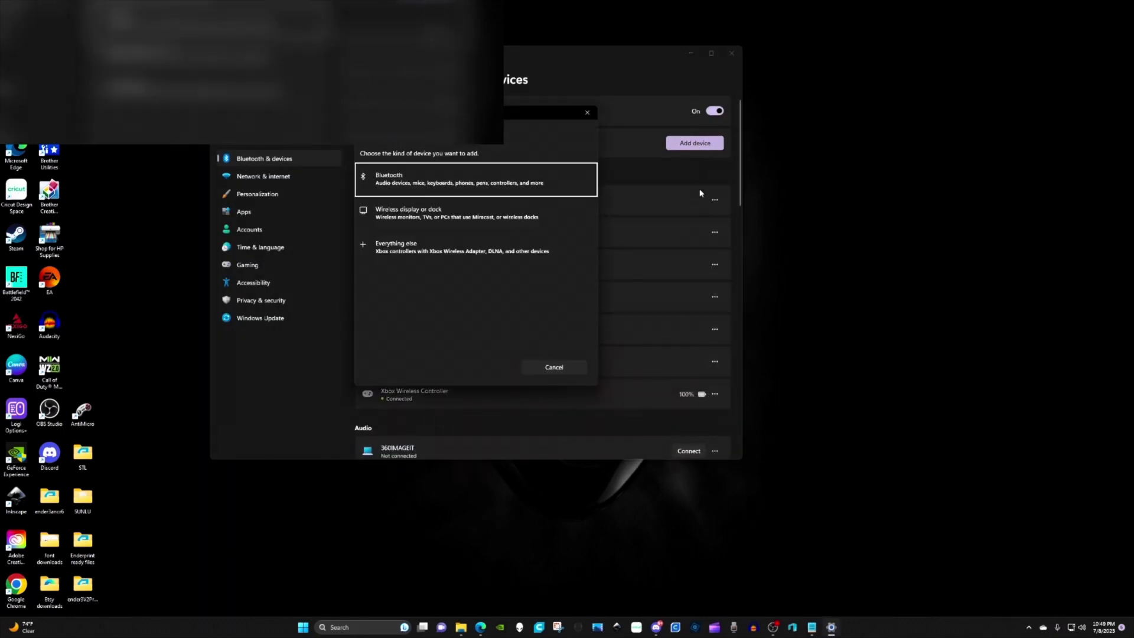
key("Down")
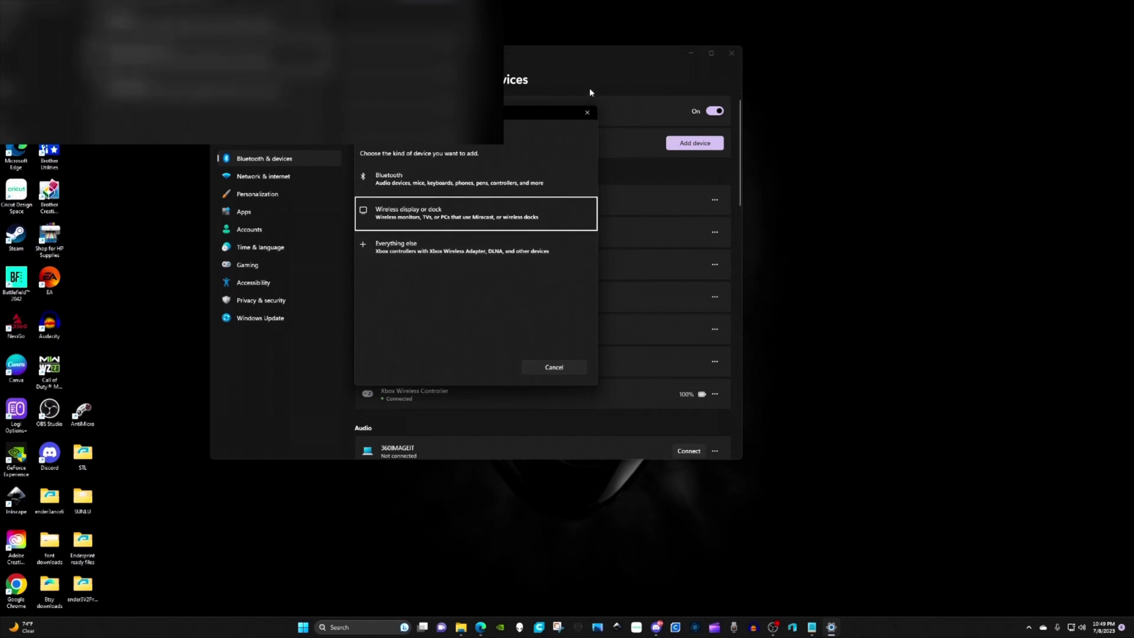
left_click(586, 111)
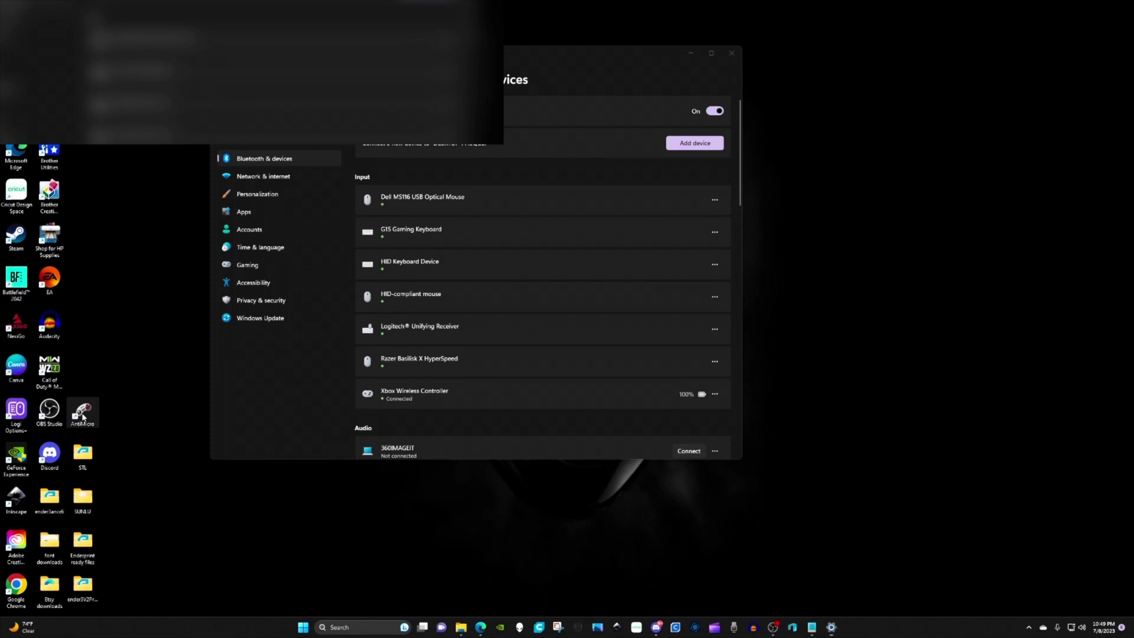
- Launch AntiMicro with the langmuir xboxcontroller profile and bring up the shortcut-codes Notepad file
right_click(84, 415)
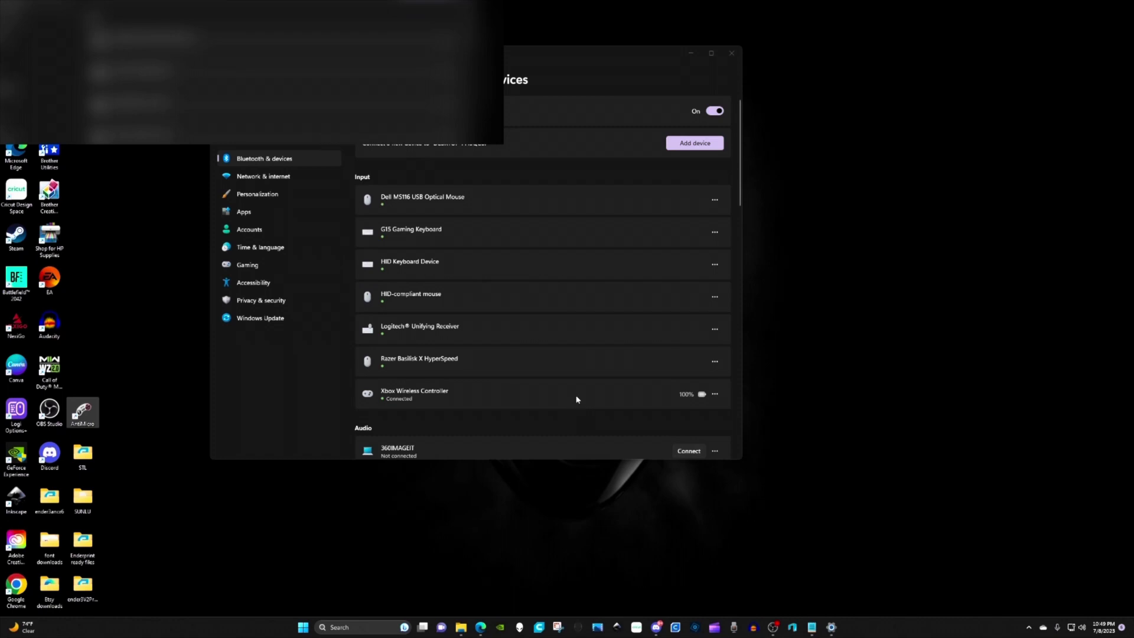
left_click(1029, 627)
left_click(997, 565)
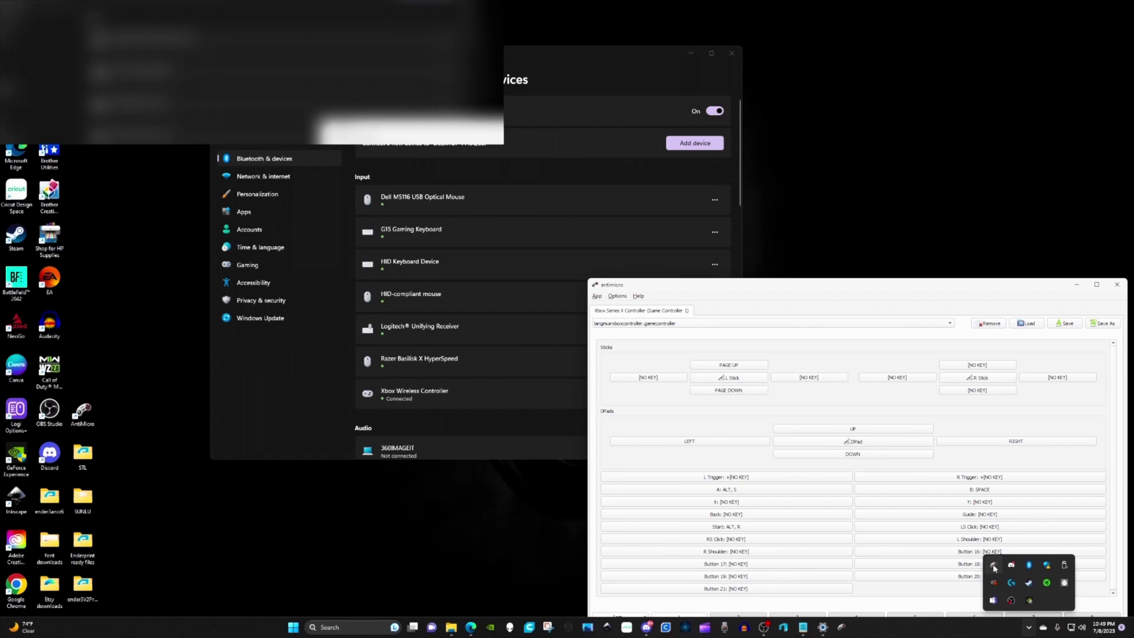
left_click(801, 365)
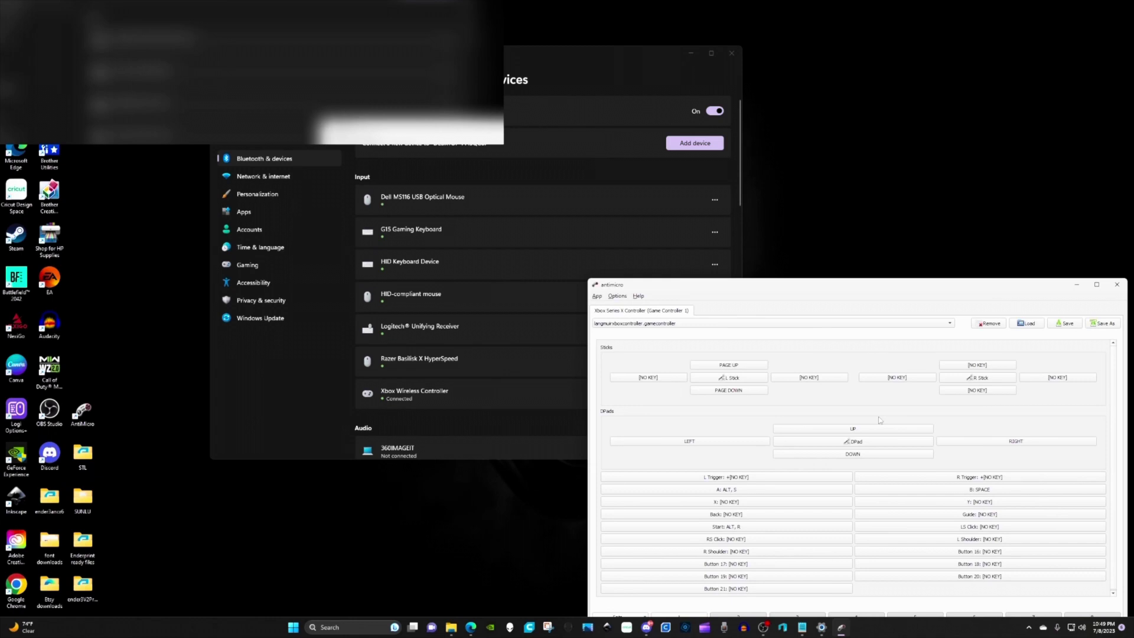
left_click(451, 627)
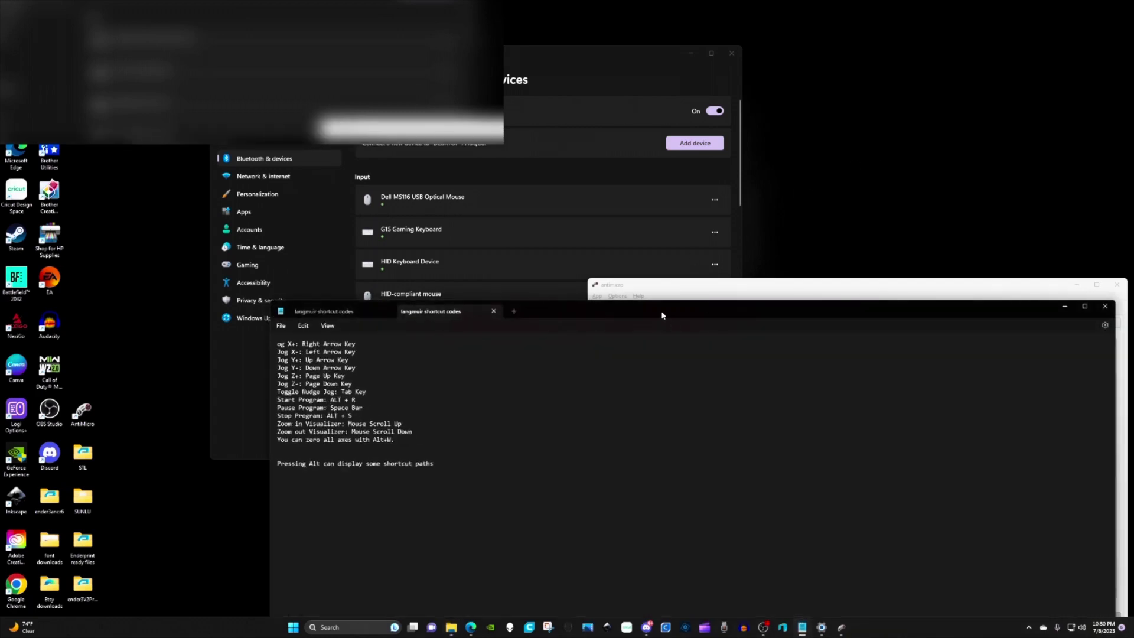
- Move the shortcut notes aside, minimize Bluetooth settings, and bring AntiMicro's mappings to the front
left_click_drag(663, 315, 784, 438)
left_click(690, 53)
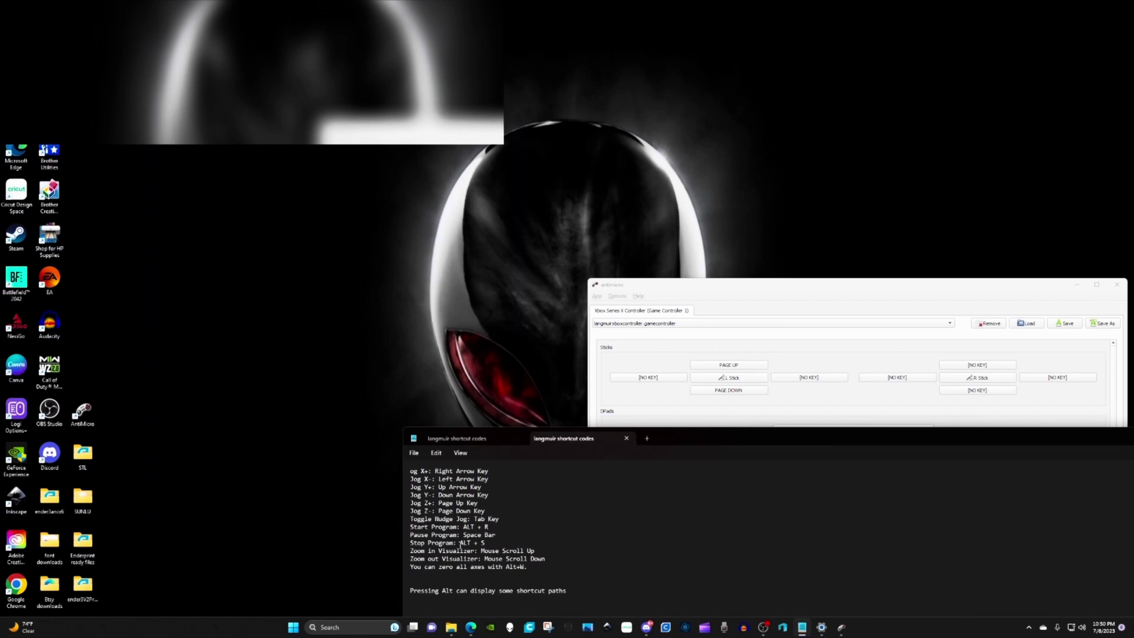
left_click(821, 286)
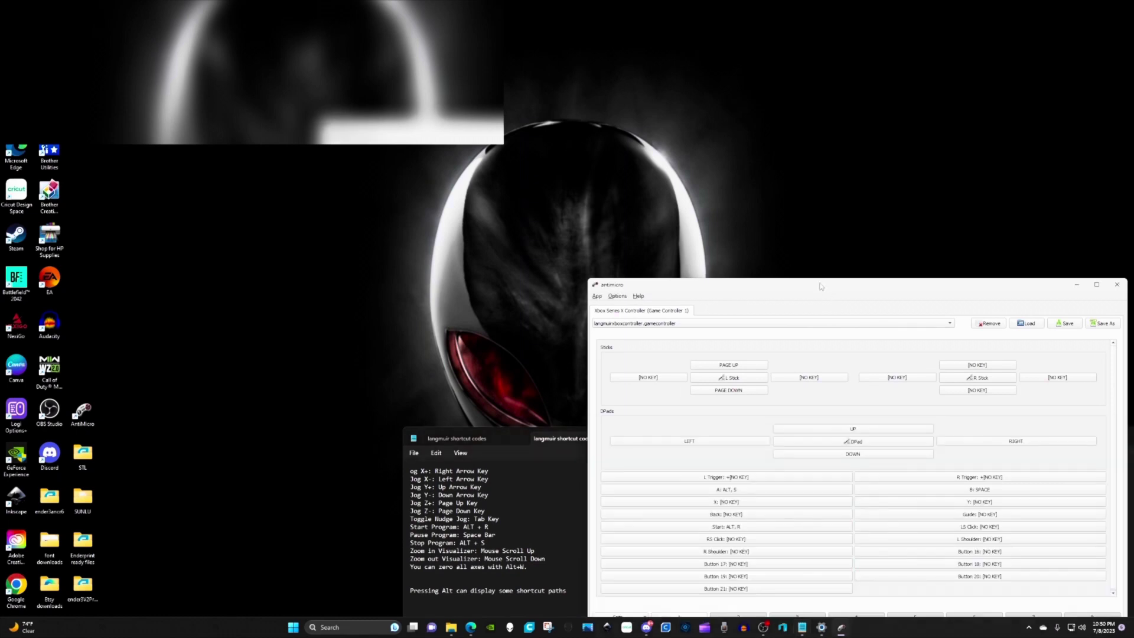
left_click(716, 529)
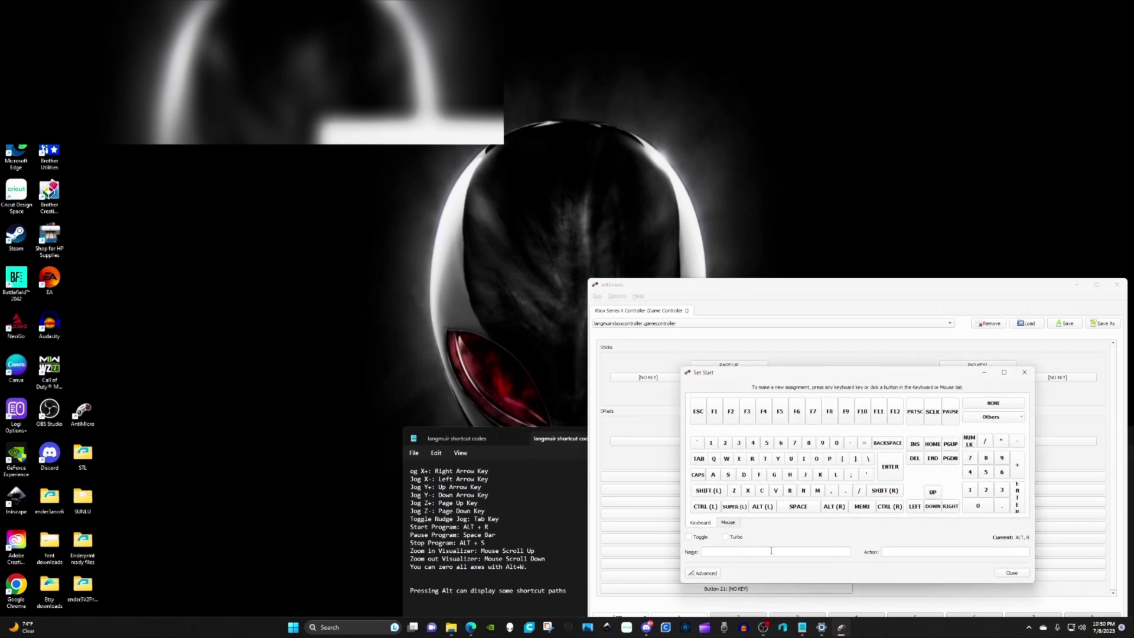
left_click(697, 573)
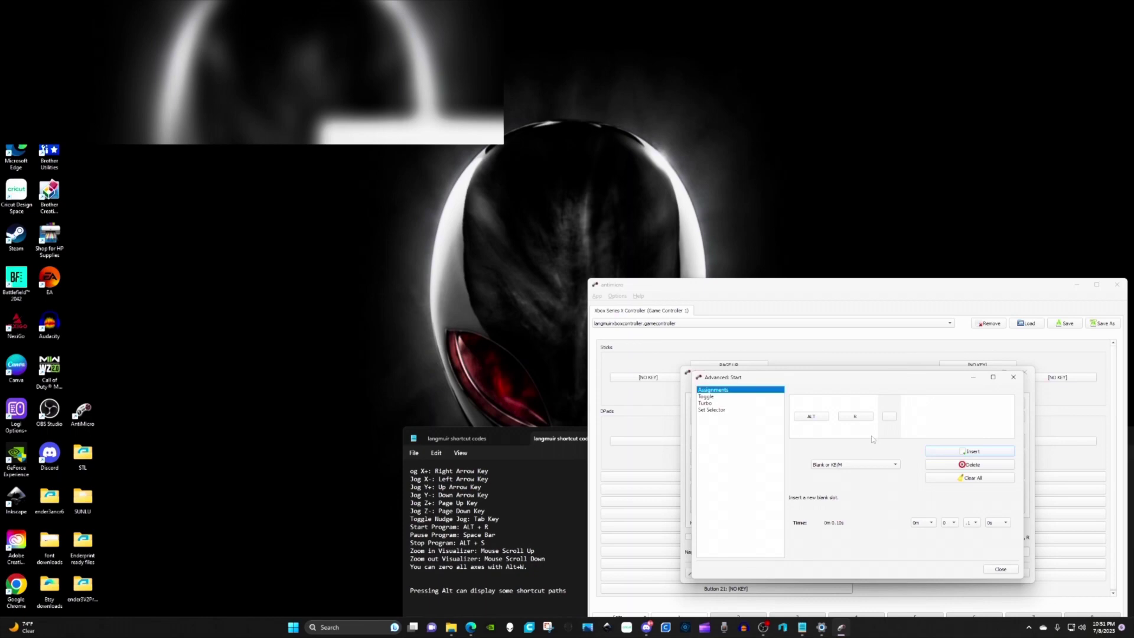
left_click(997, 570)
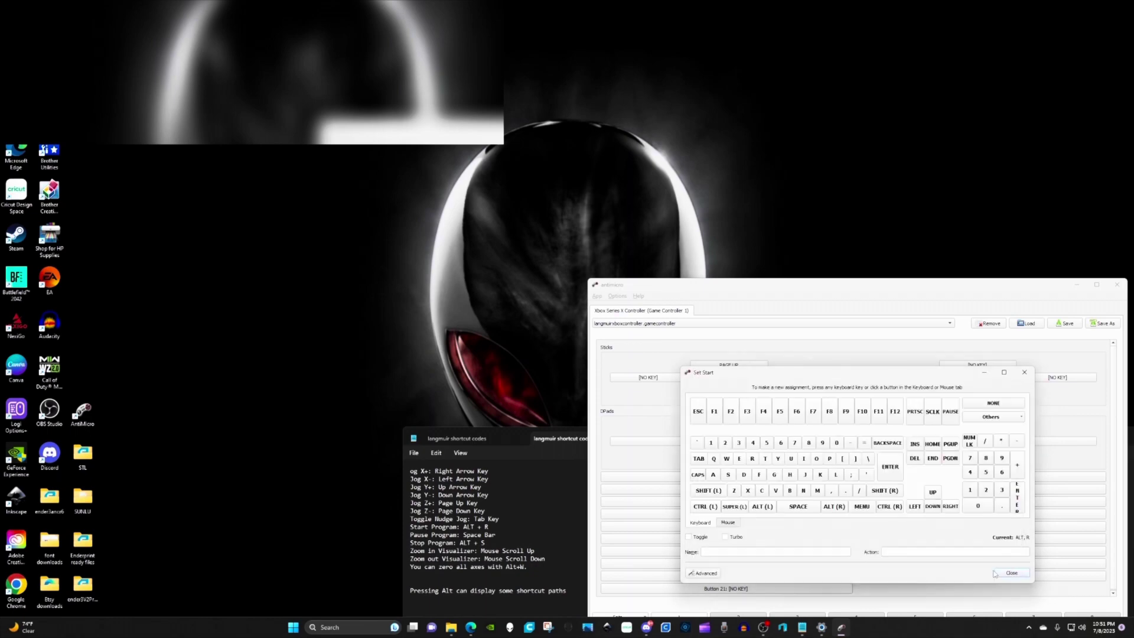
left_click(1010, 572)
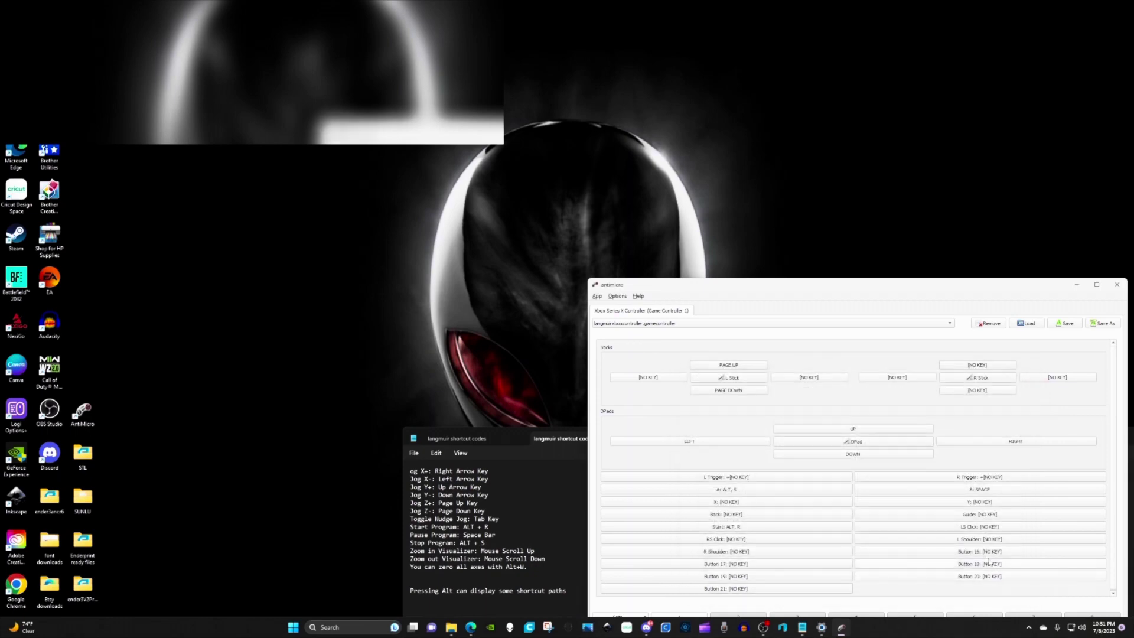
key("alt+r")
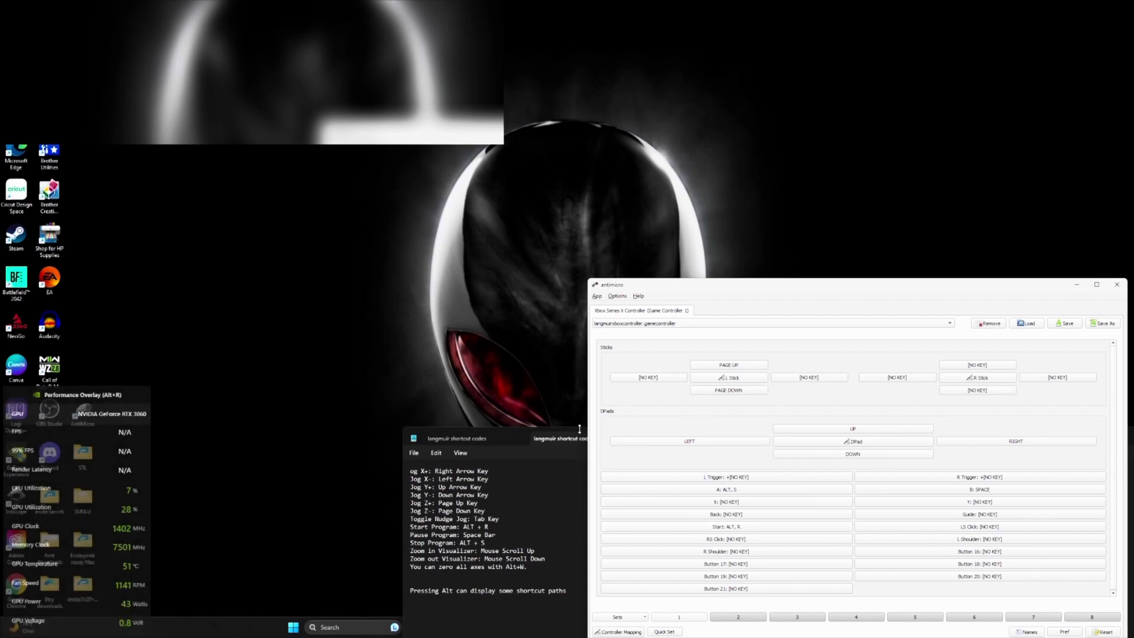
key("alt+r")
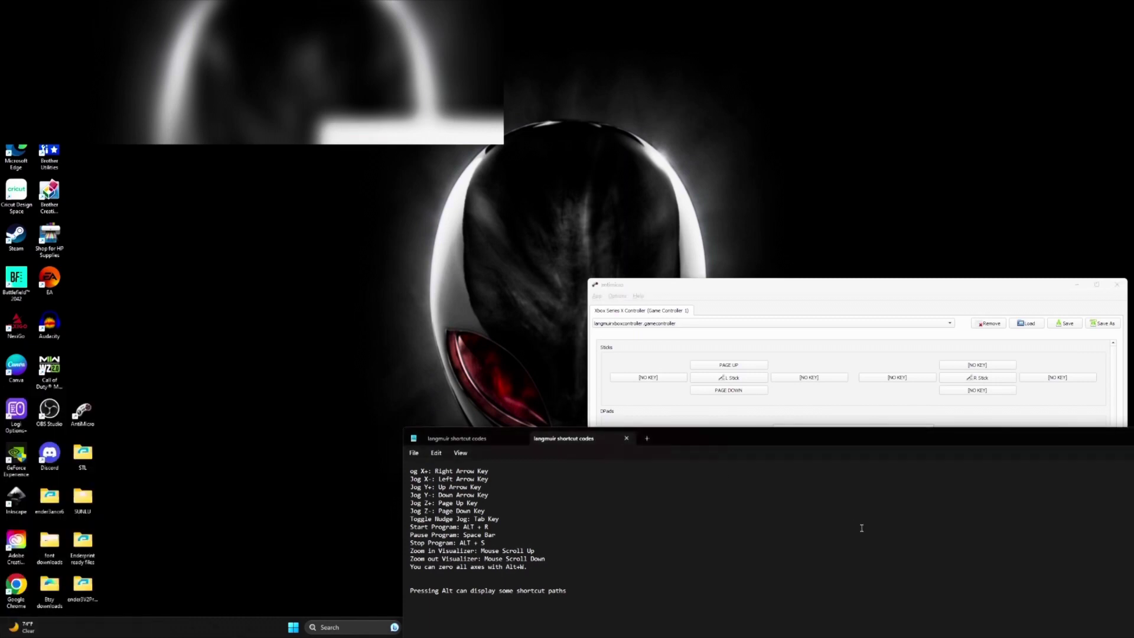
left_click(861, 290)
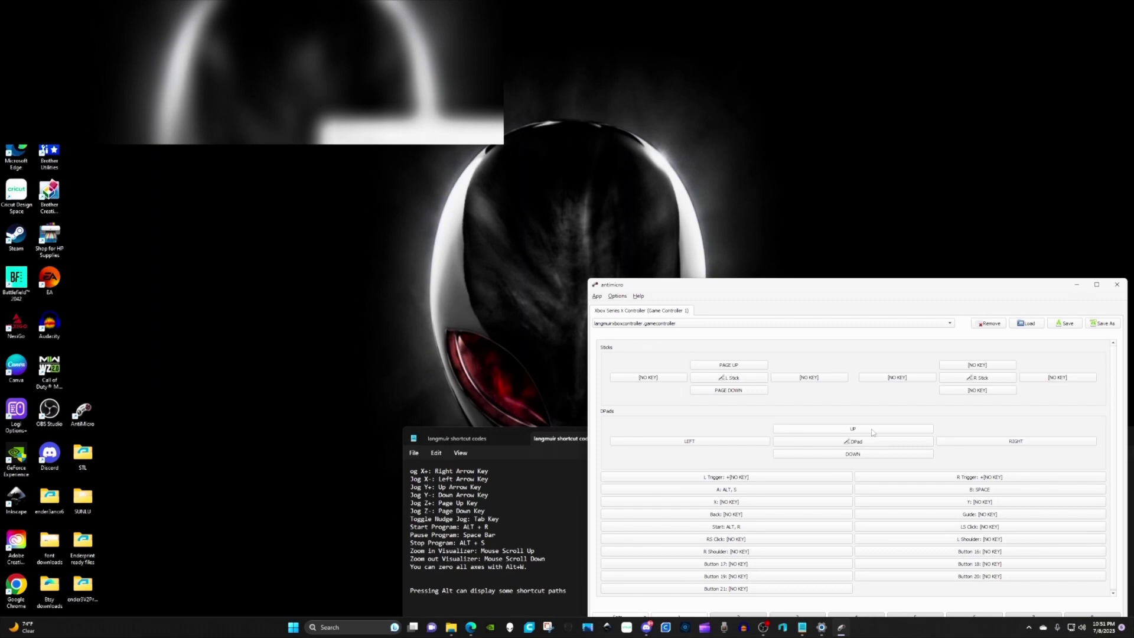
left_click(835, 431)
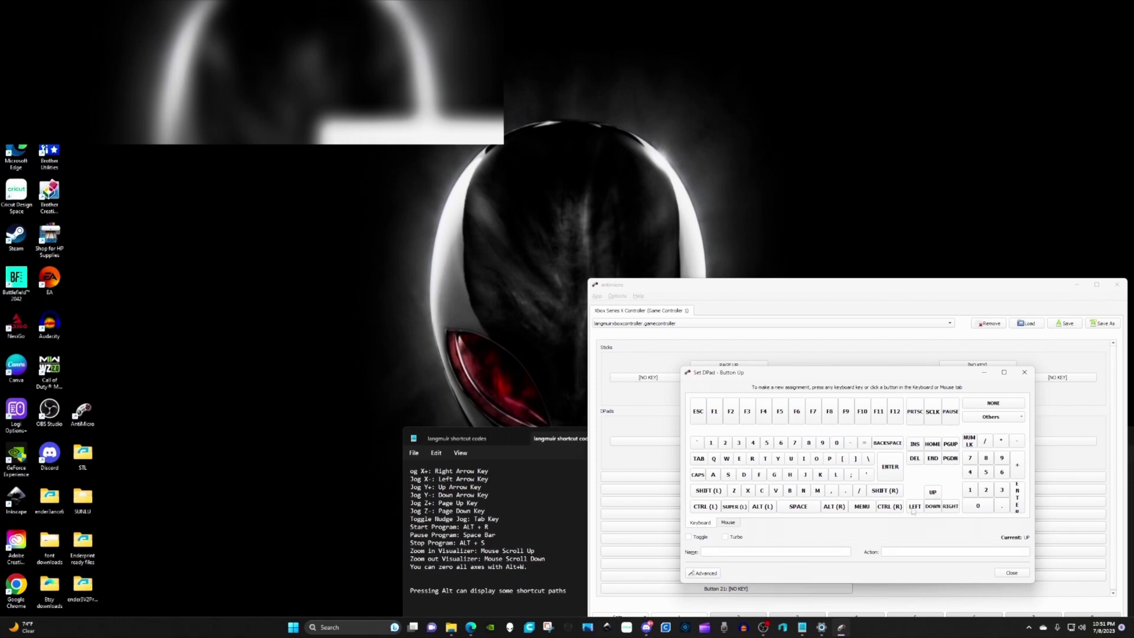
left_click(1001, 572)
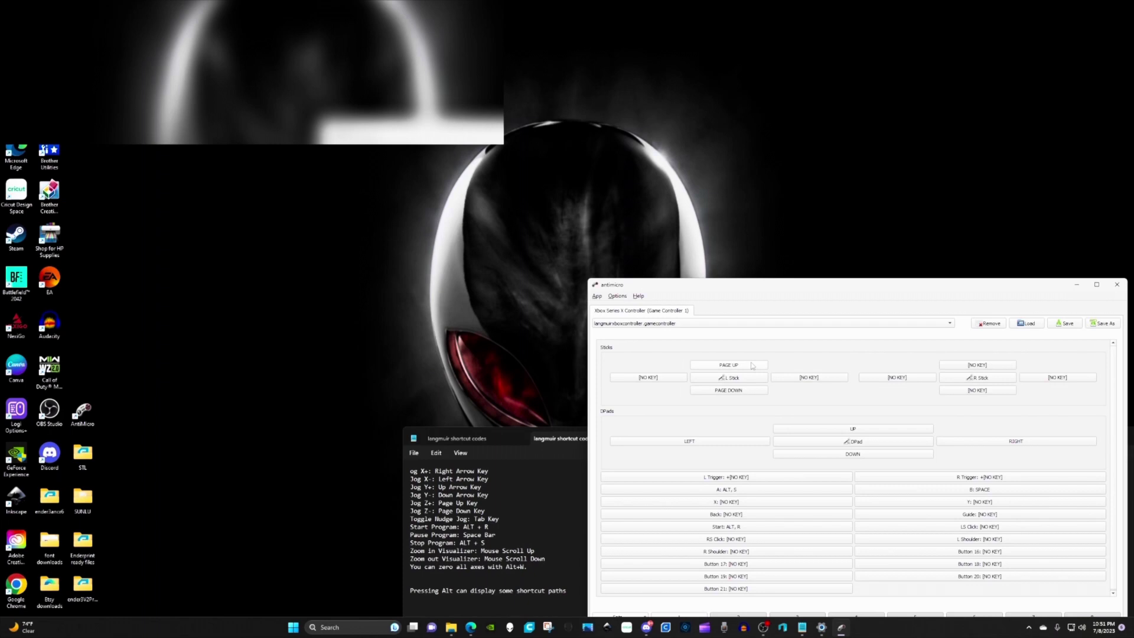
left_click(751, 368)
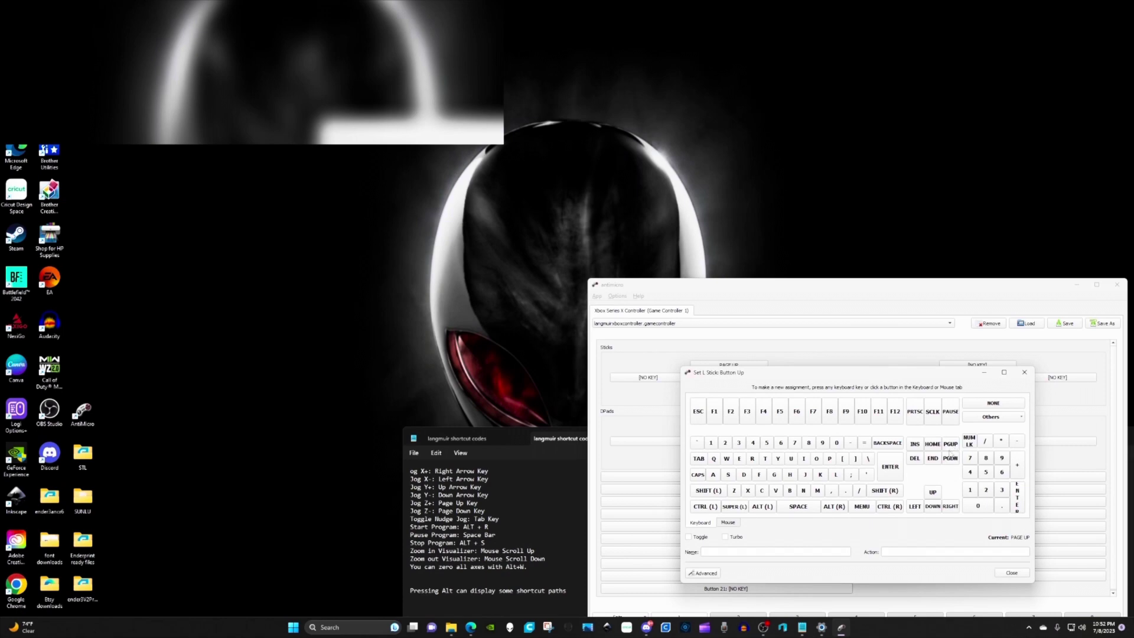
left_click(1011, 573)
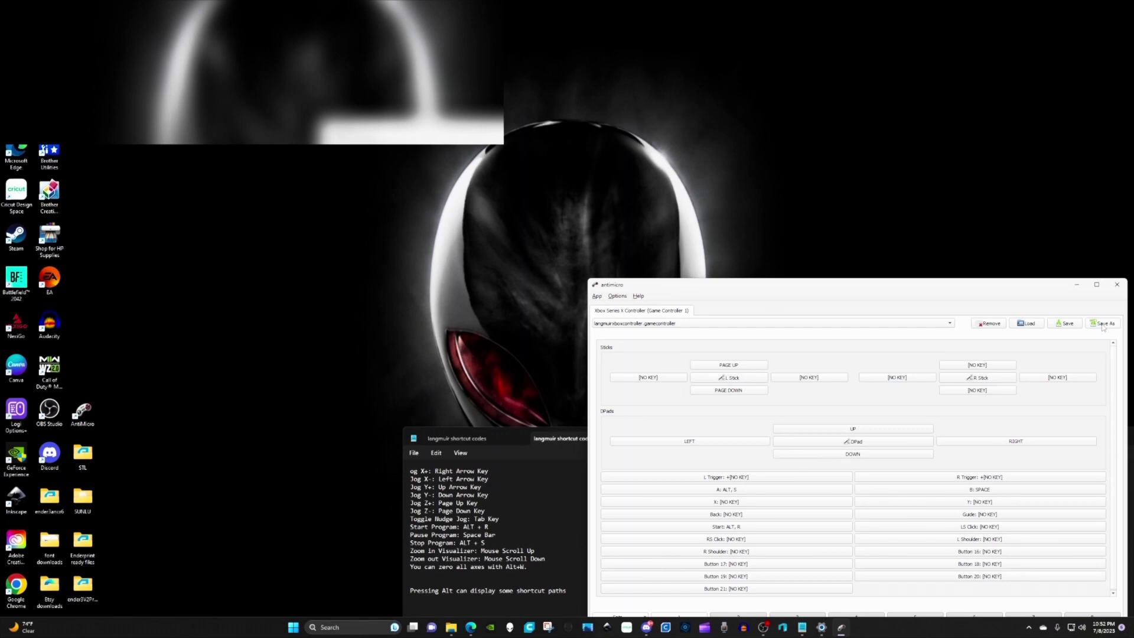
- Check the saved profiles list and cancel Save Config, keeping the langmuirxboxcontroller profile loaded
left_click(733, 327)
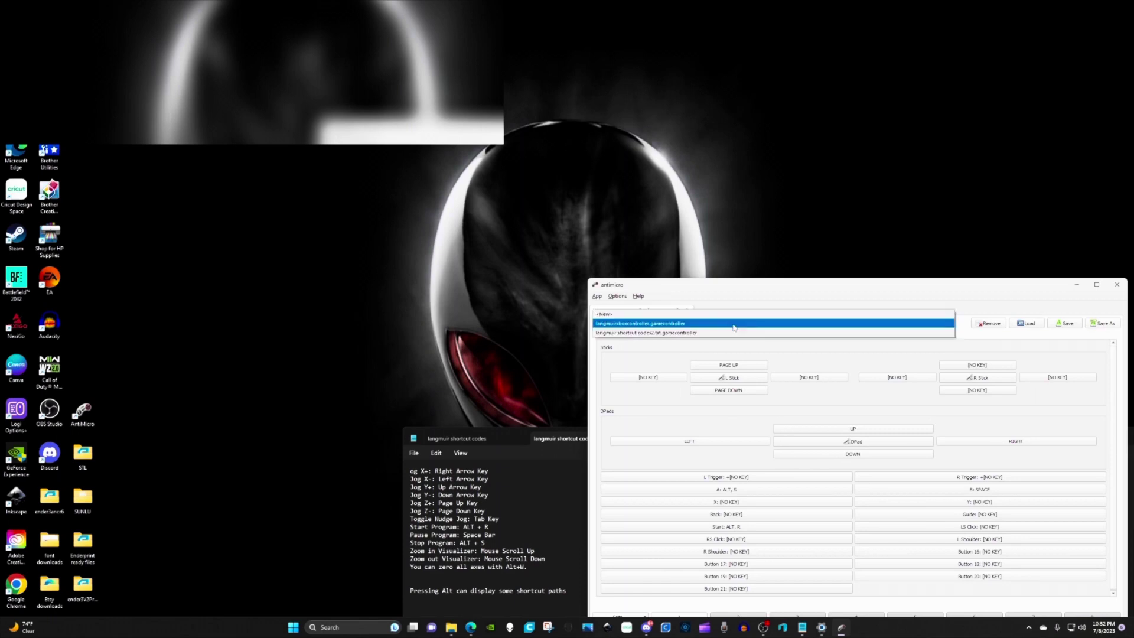
left_click(1089, 324)
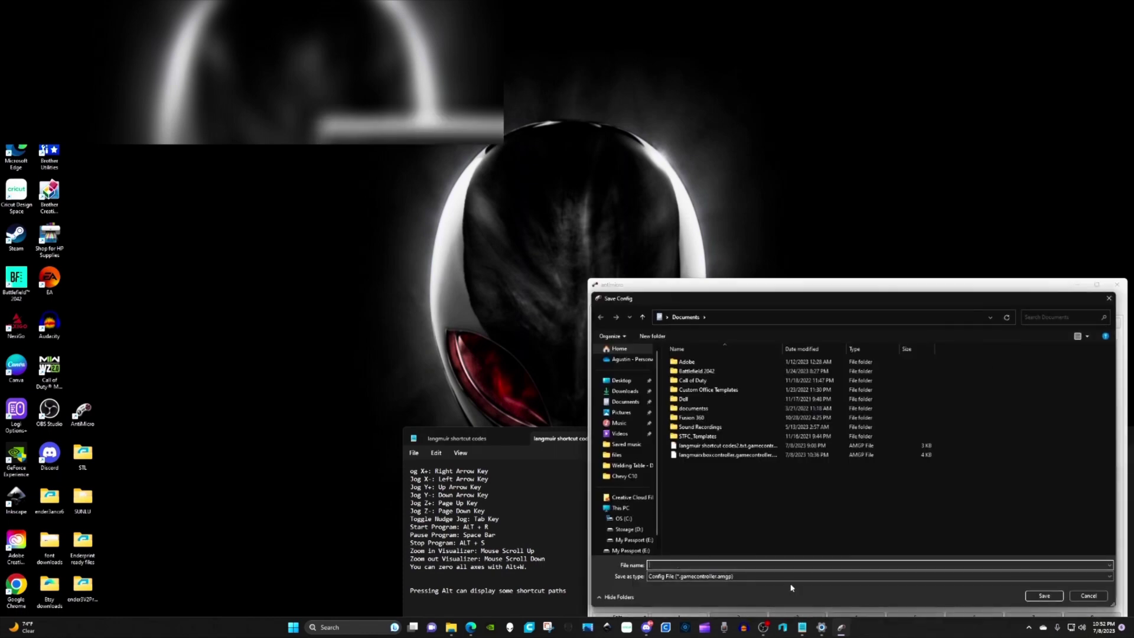
left_click(1088, 595)
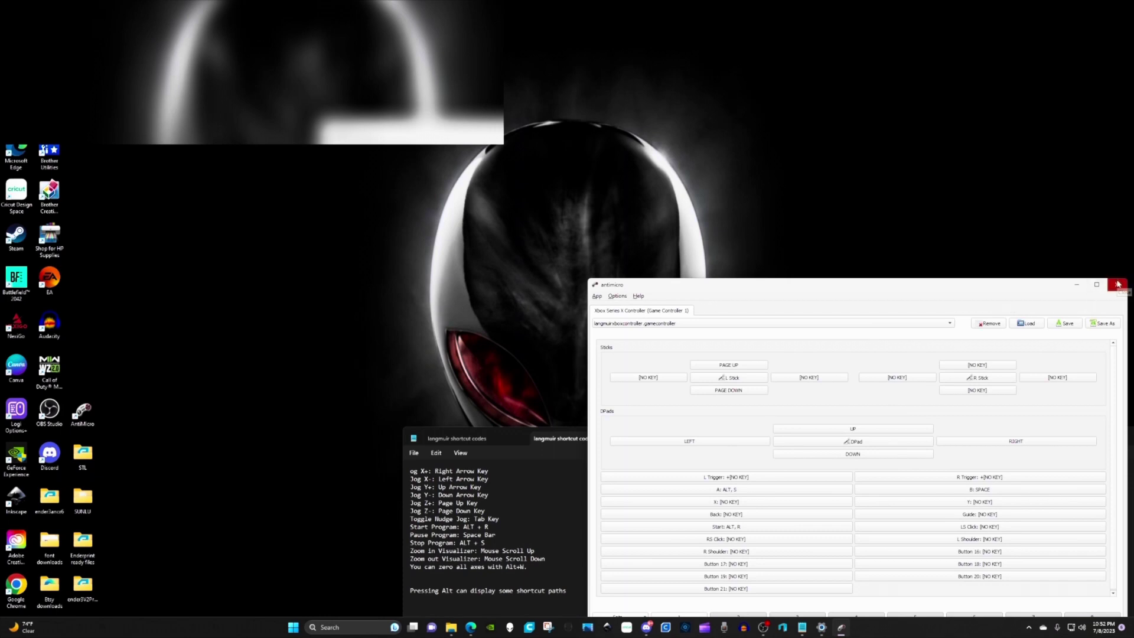
left_click(1077, 284)
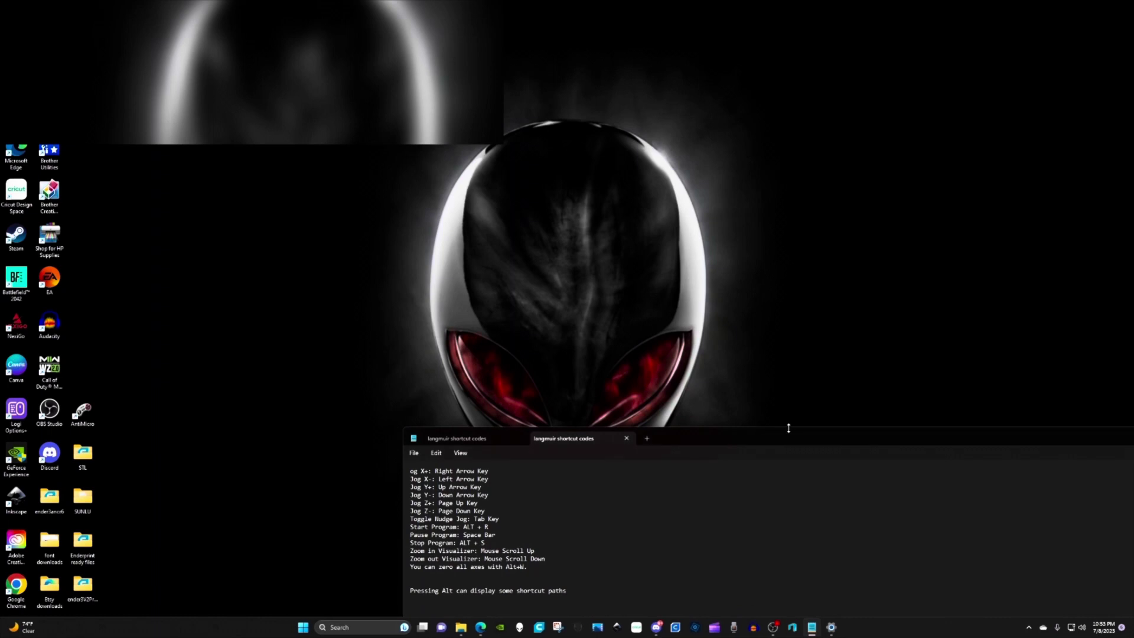